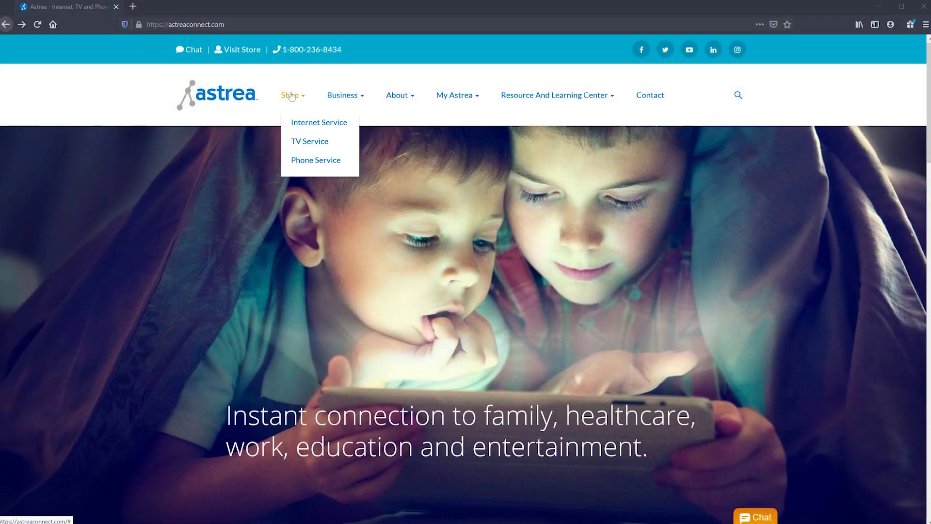
Step: Open Account Management from the My Astrea menu and scroll through its service cards and FAQ
mouse_move(422, 98)
mouse_move(460, 101)
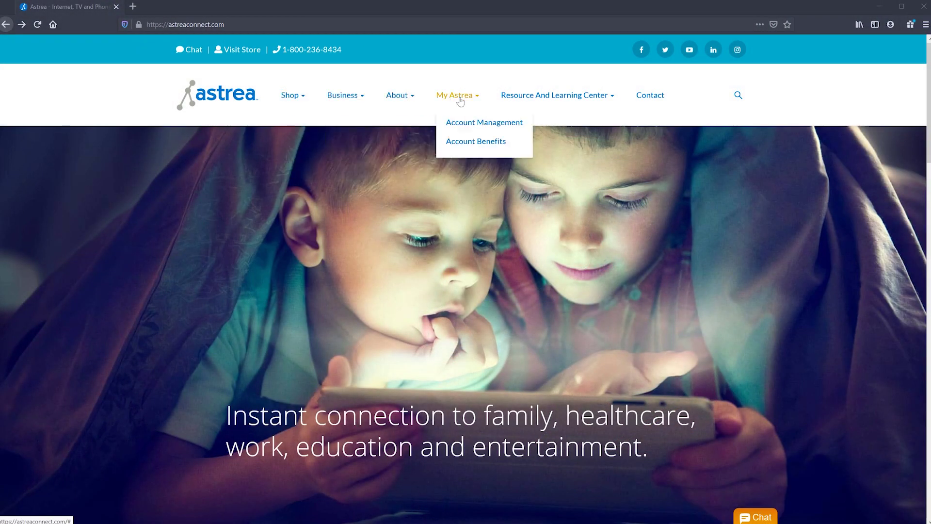
left_click(461, 125)
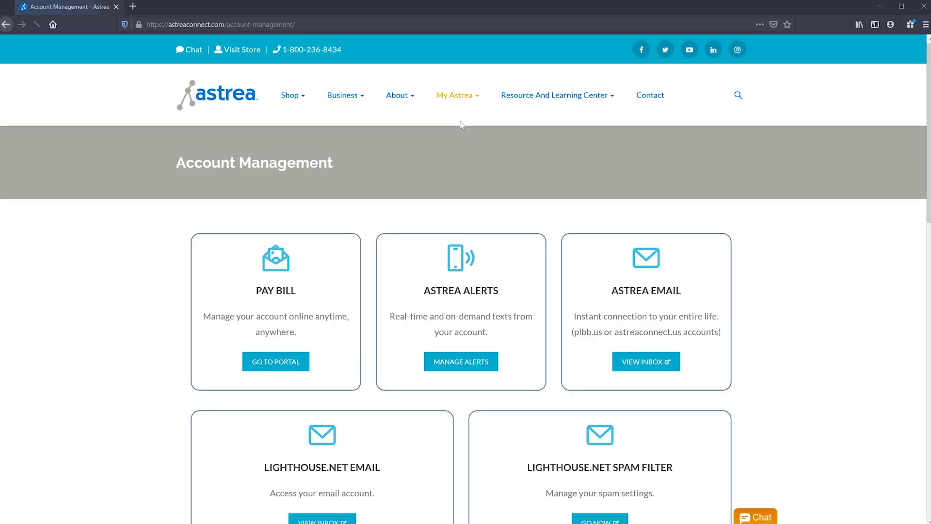
scroll(153, 233, "down", 3)
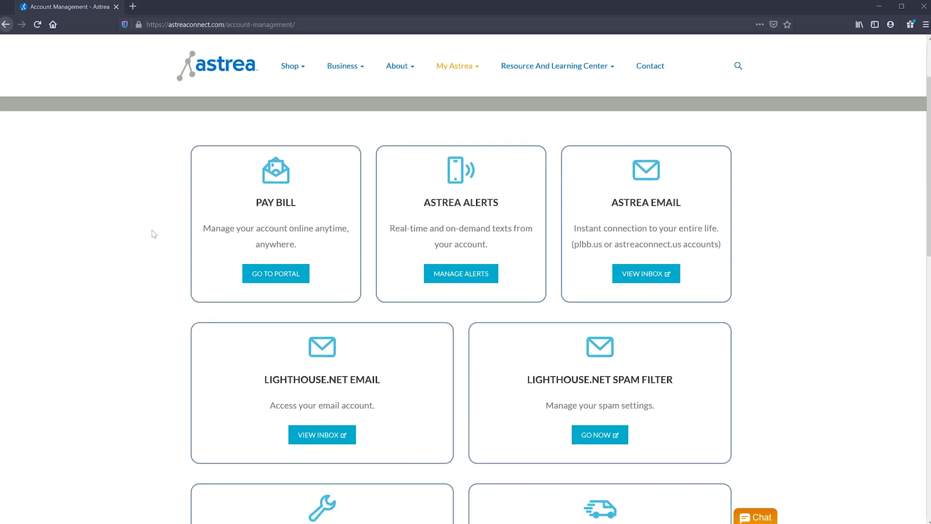
scroll(153, 233, "down", 10)
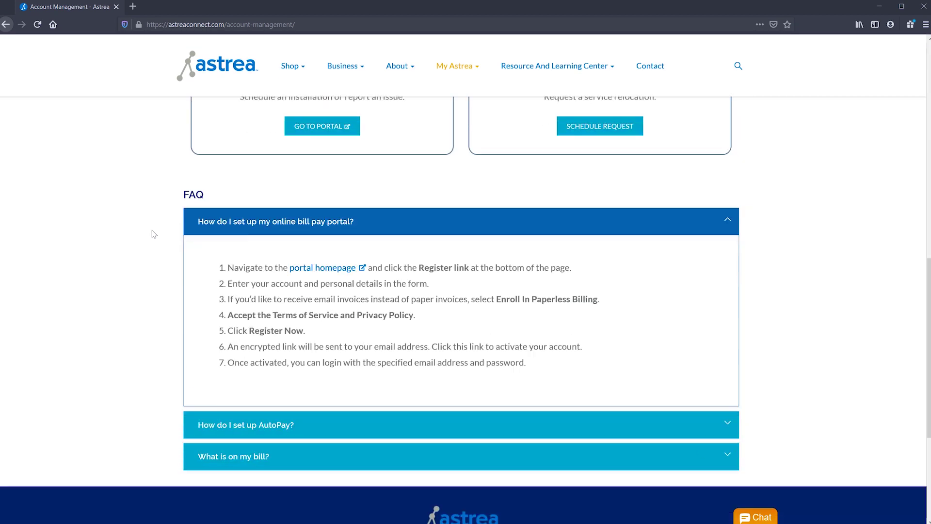
scroll(154, 234, "down", 1)
scroll(153, 234, "up", 8)
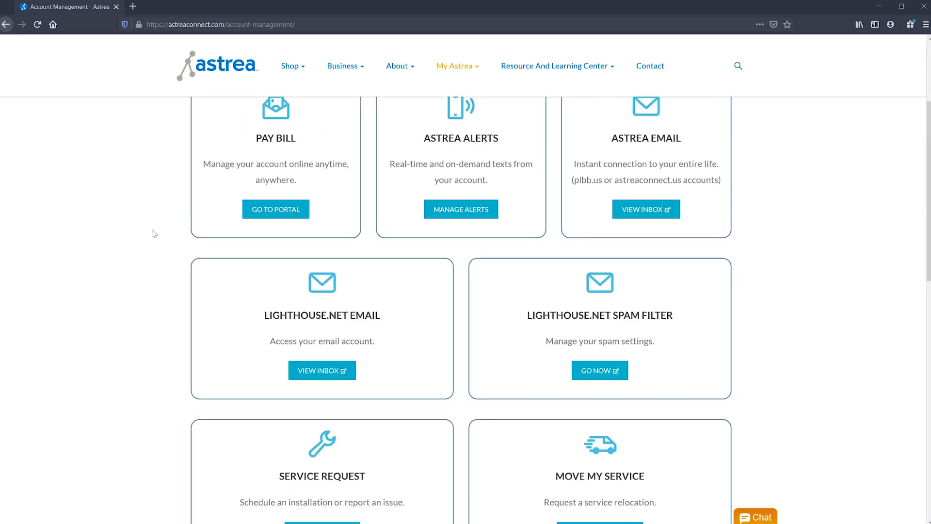
scroll(153, 234, "up", 2)
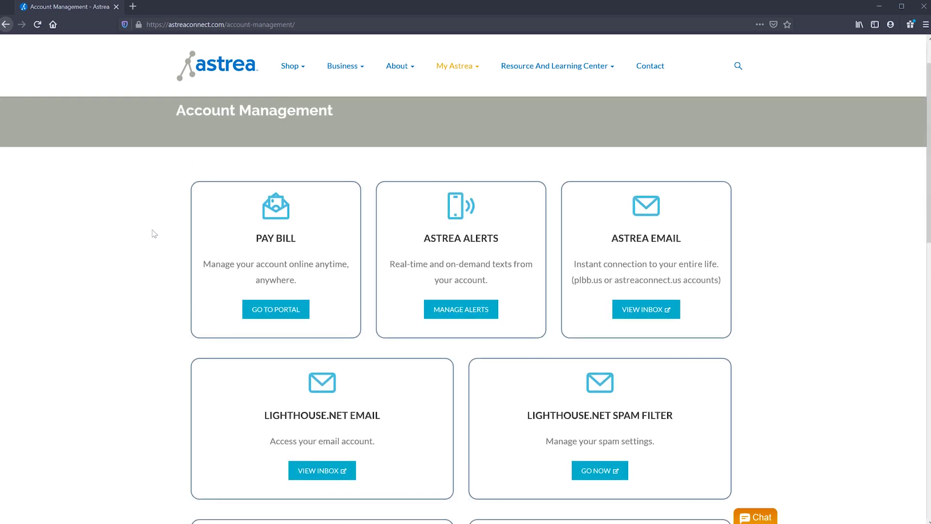
Step: Launch the customer portal from the Pay Bill card in a new tab and reach its Register form
left_click(269, 312)
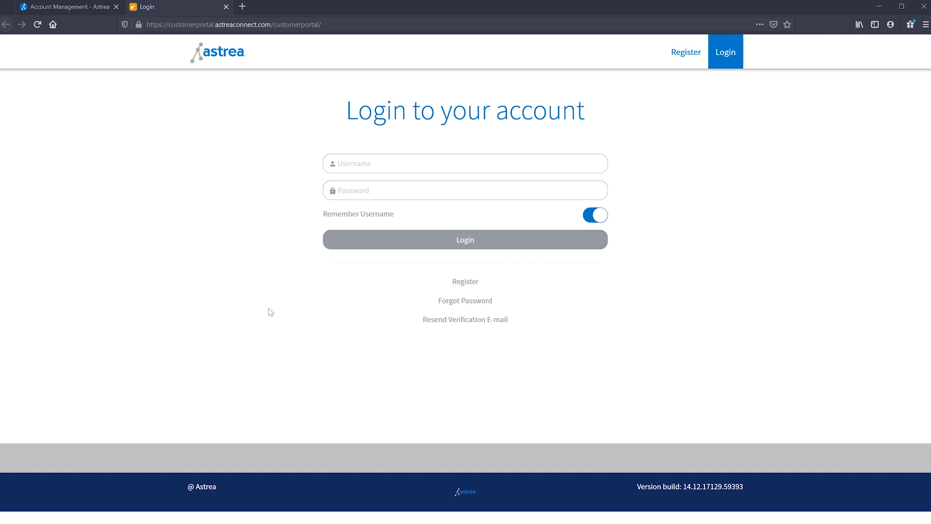
left_click(466, 282)
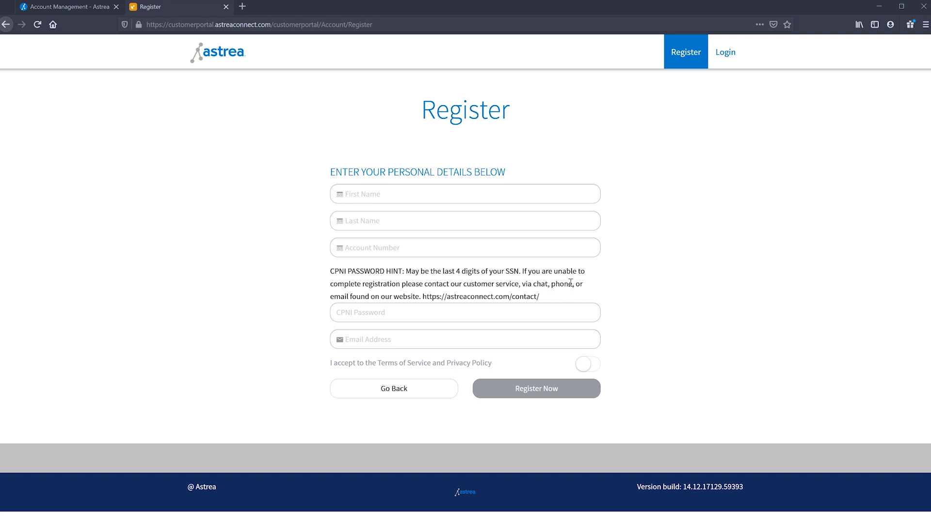
Step: Step through the First Name, Last Name, Account Number and CPNI Password registration fields
left_click(415, 192)
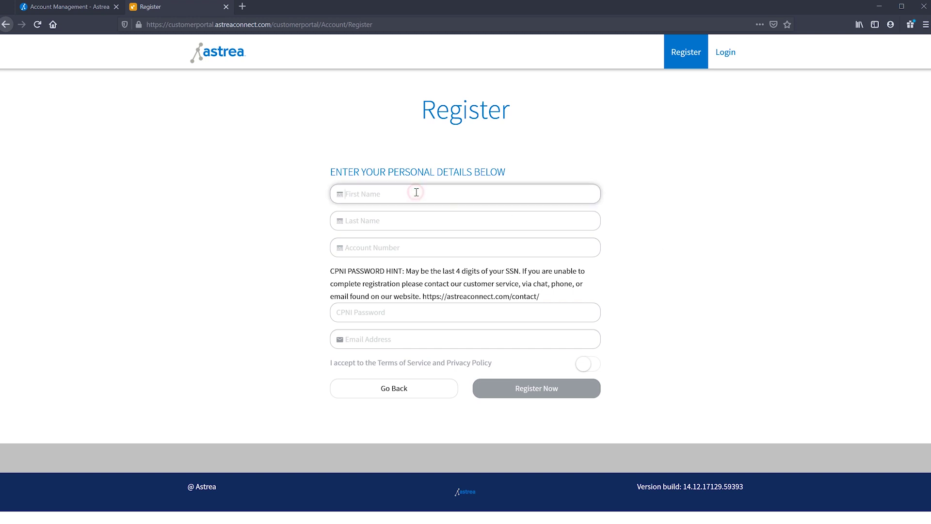
left_click(394, 222)
left_click(389, 247)
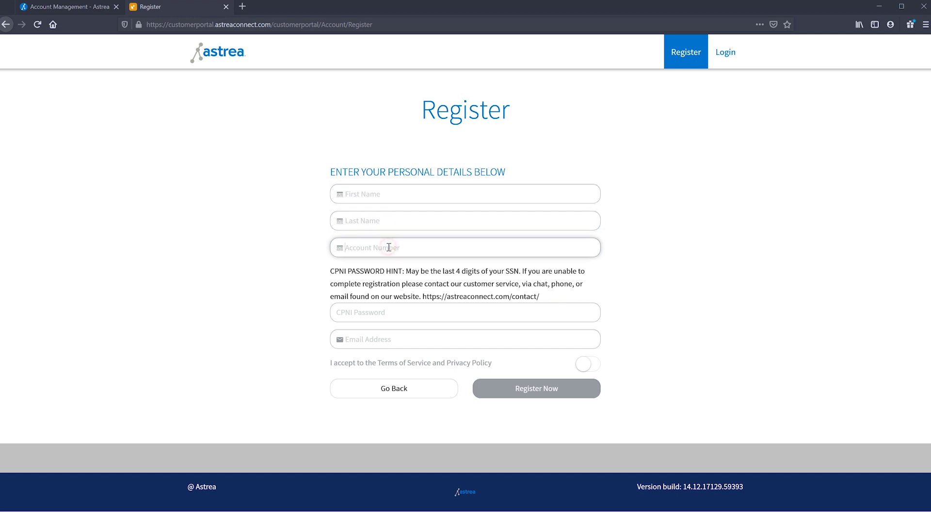
left_click(386, 314)
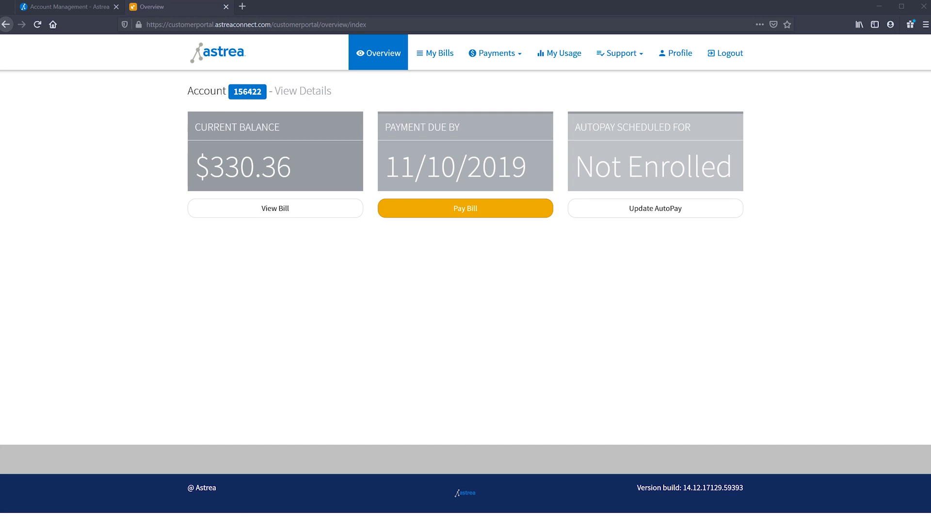
Step: Go to My Bills to list the past invoices
left_click(438, 56)
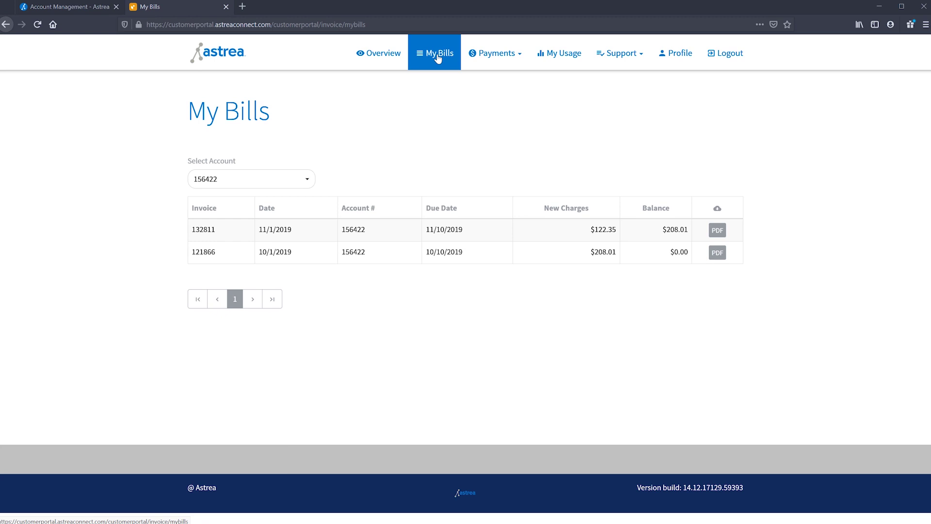
Step: Go from the Payments menu to the Make a Payment form prefilled with 330.36
left_click(488, 55)
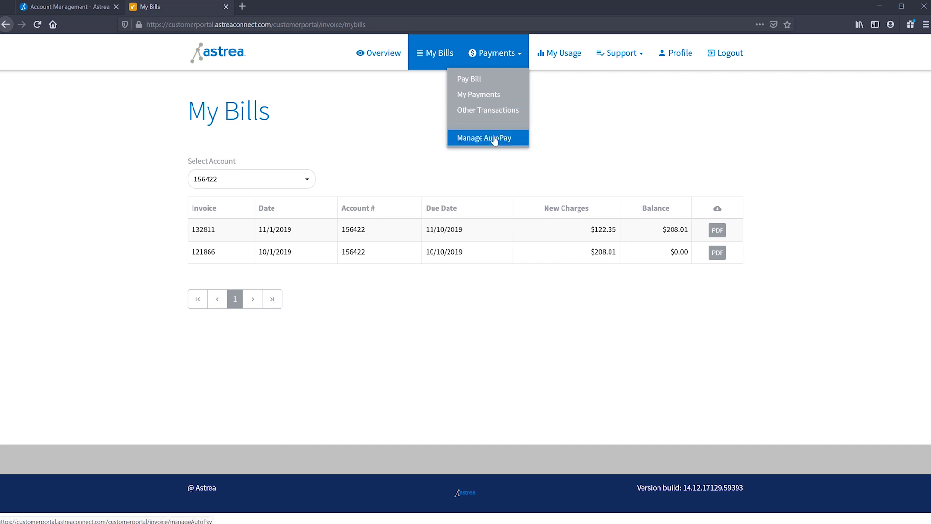
left_click(486, 79)
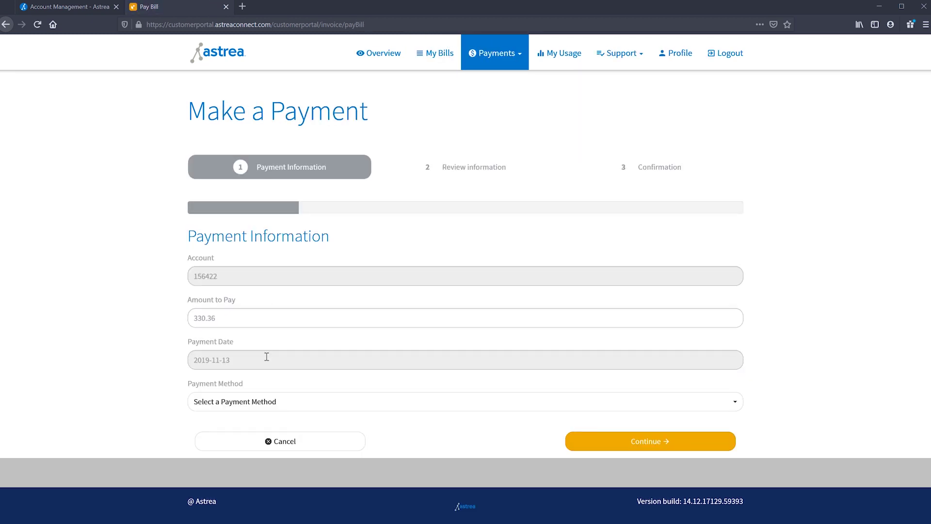
Step: Choose a new credit card as the payment method and scroll down the payment form
left_click(282, 405)
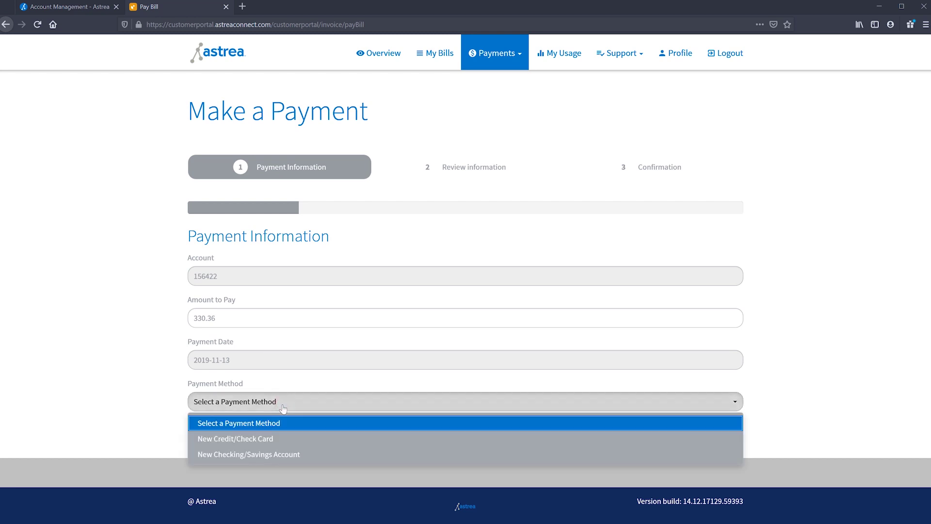
left_click(275, 439)
scroll(155, 390, "down", 5)
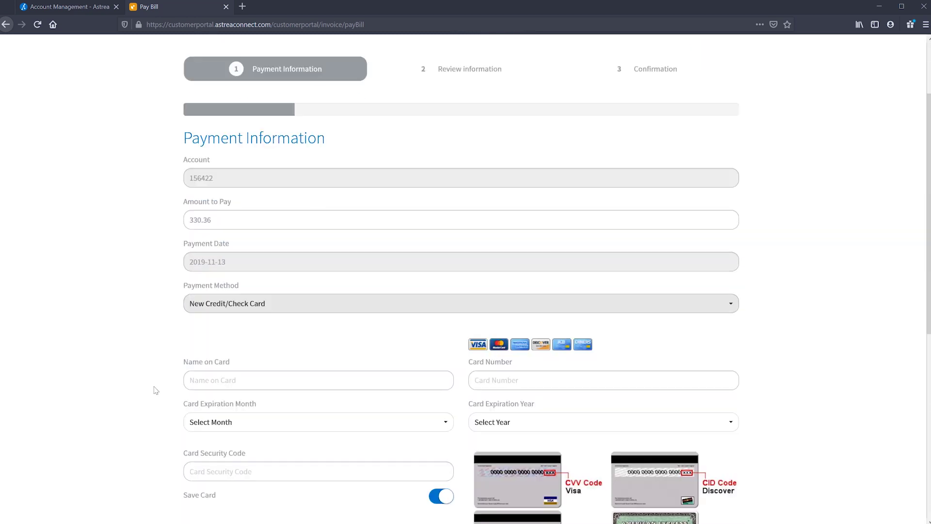
scroll(155, 390, "down", 4)
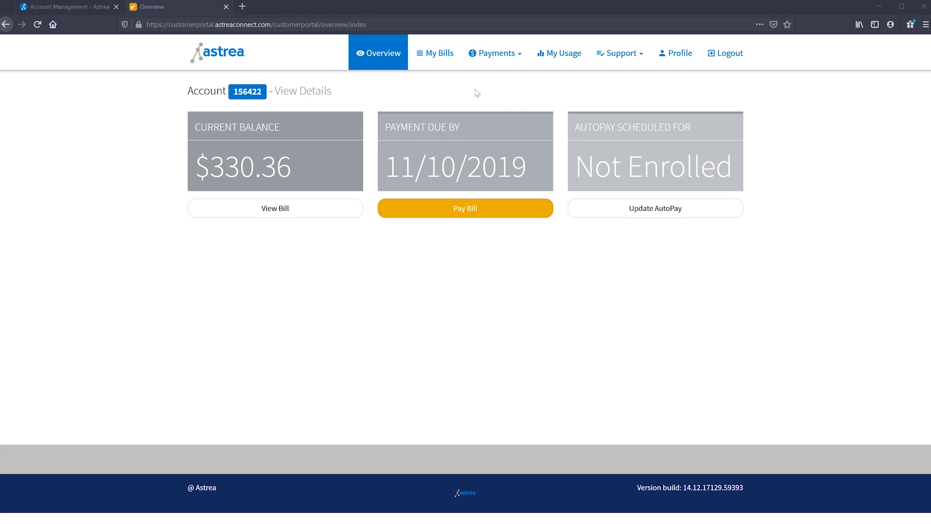
left_click(513, 53)
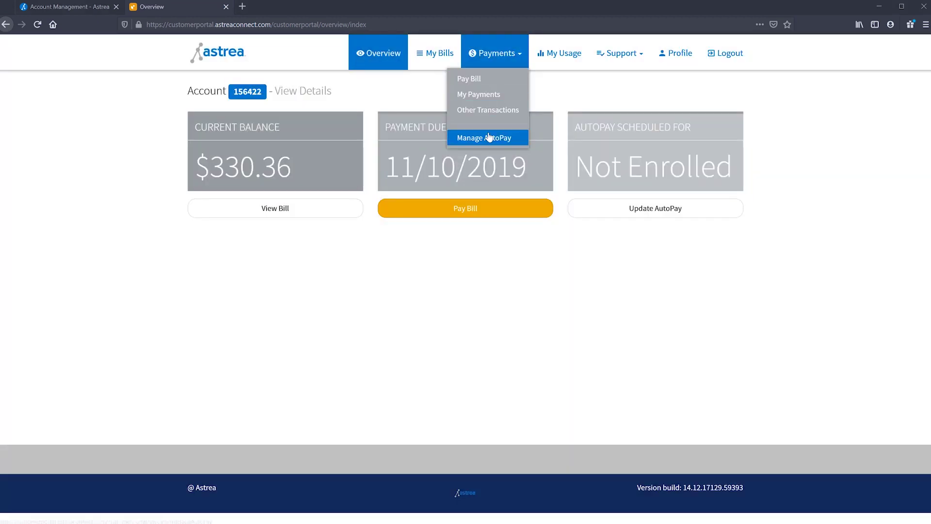
left_click(508, 139)
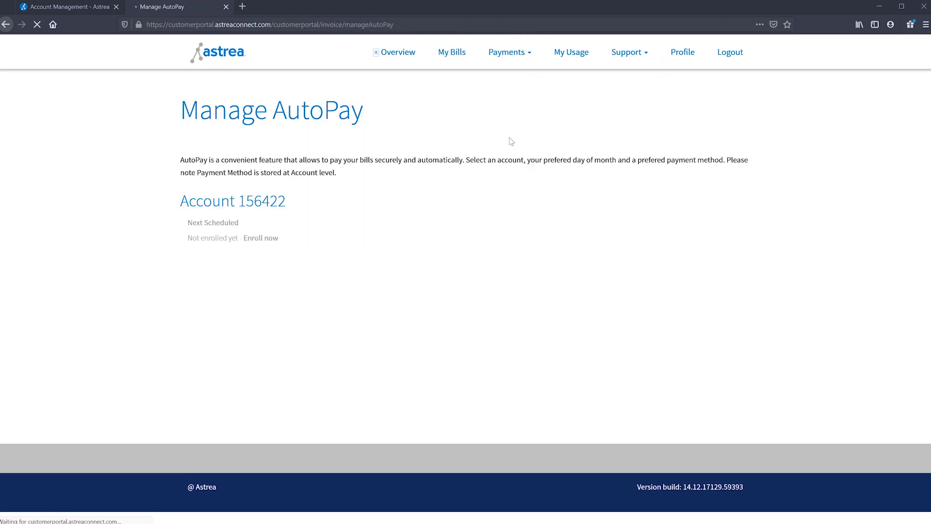
left_click(270, 239)
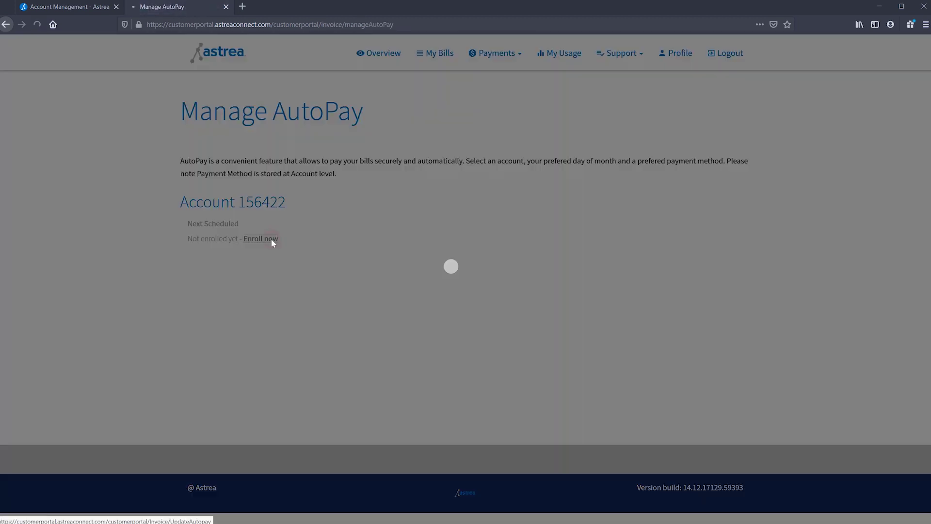
left_click(229, 316)
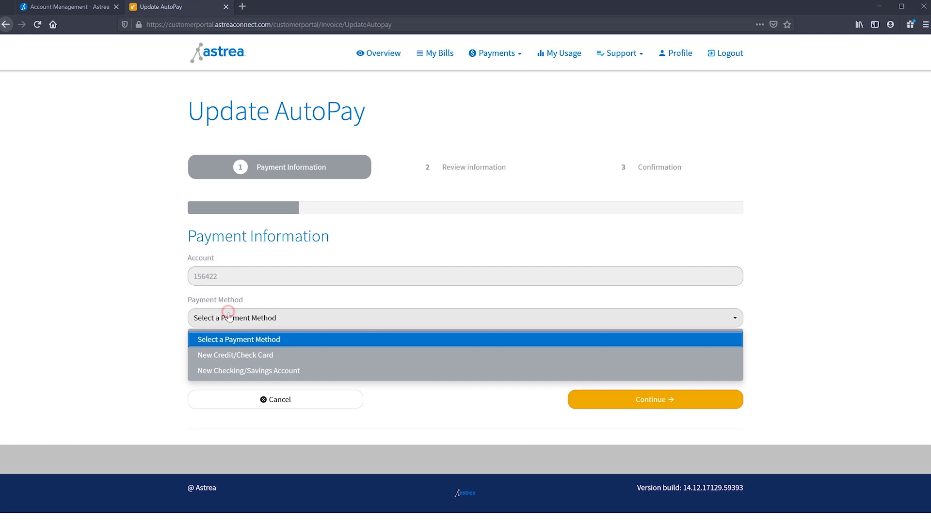
left_click(236, 355)
left_click(238, 360)
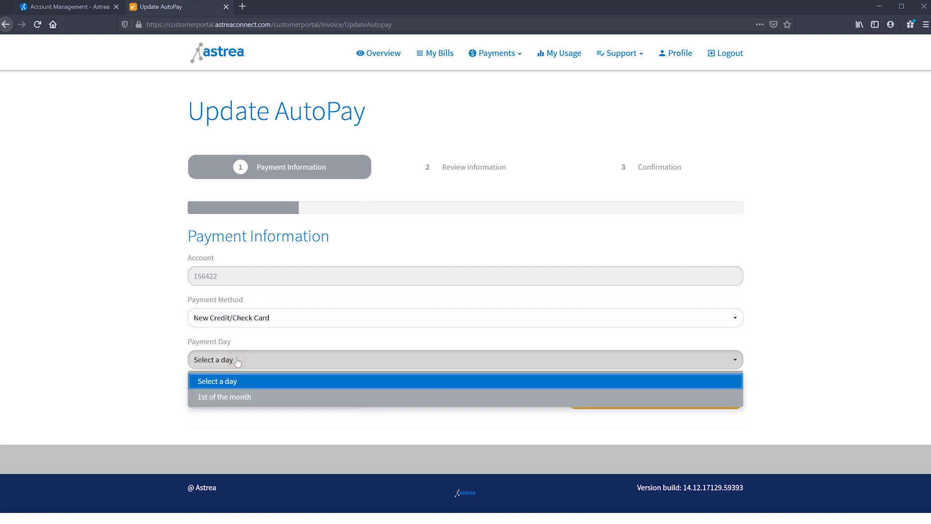
left_click(230, 396)
scroll(136, 357, "down", 5)
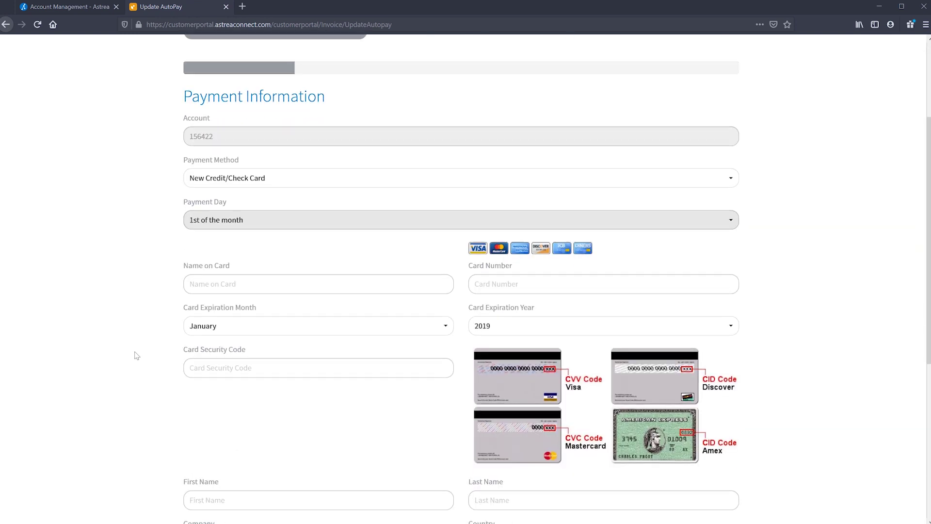
scroll(136, 356, "down", 4)
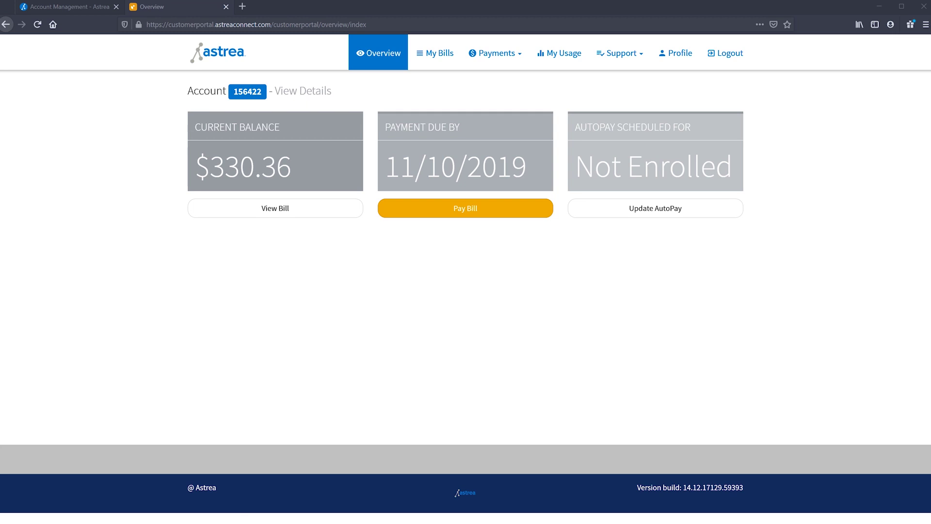
Step: Start a Report a Problem ticket: Type Data, trouble 'Internet not Working', then begin notes
left_click(625, 59)
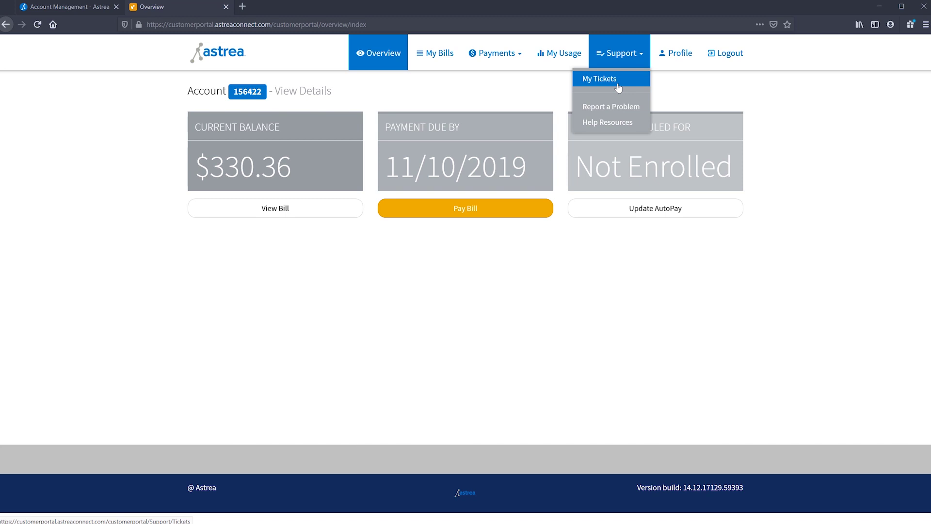
left_click(623, 110)
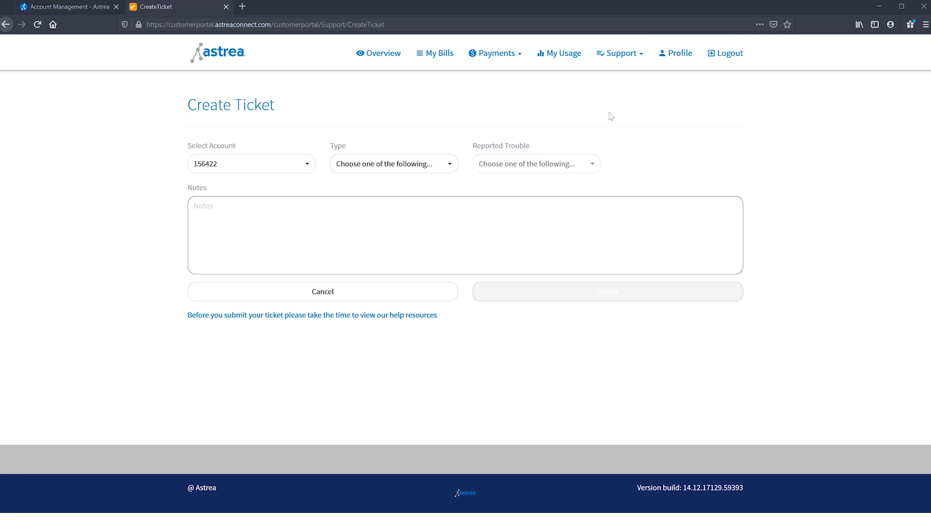
left_click(434, 172)
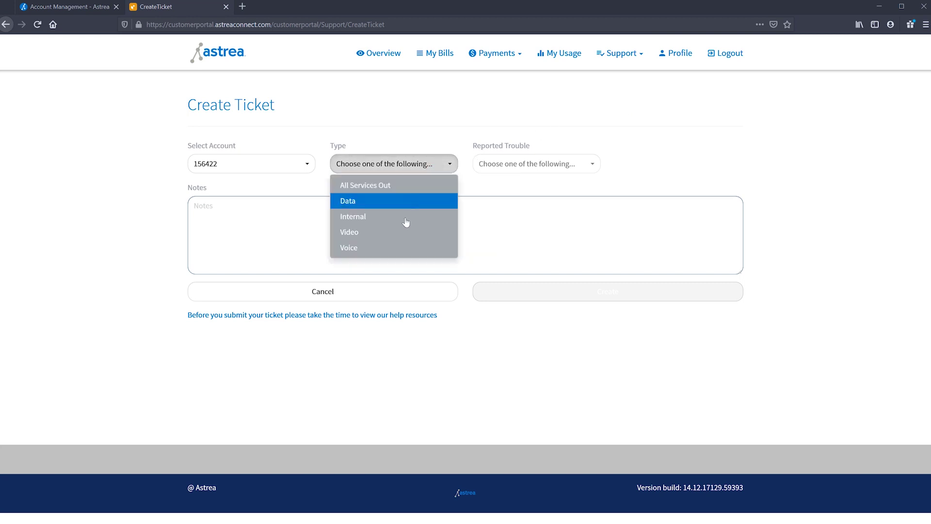
left_click(406, 200)
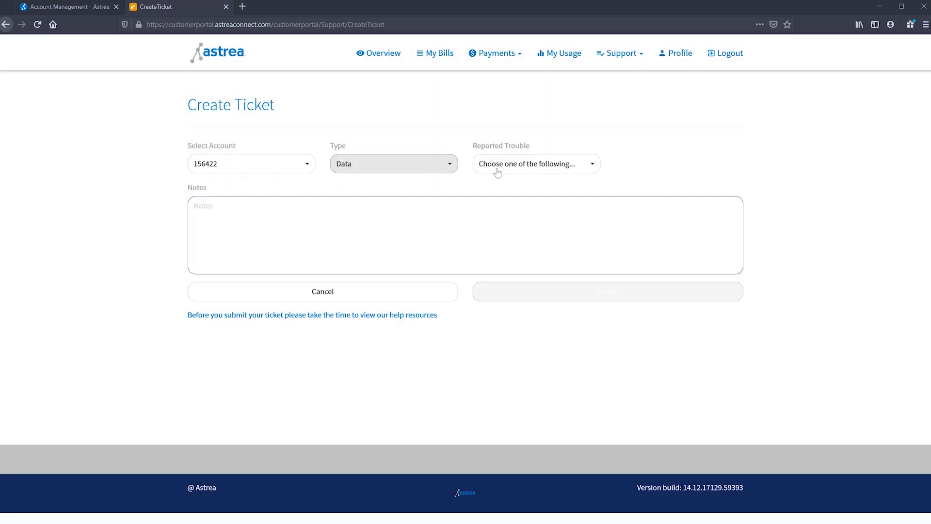
left_click(509, 166)
left_click(508, 183)
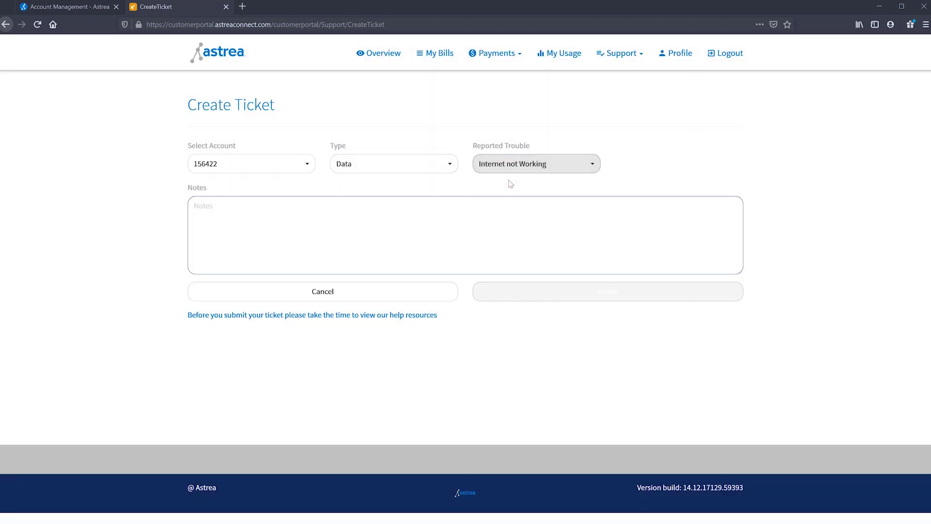
left_click(427, 229)
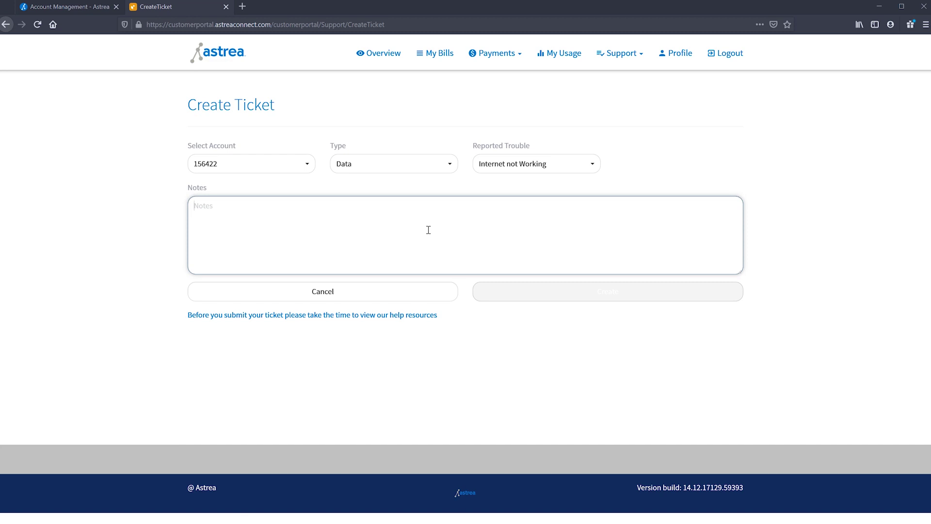
left_click(688, 48)
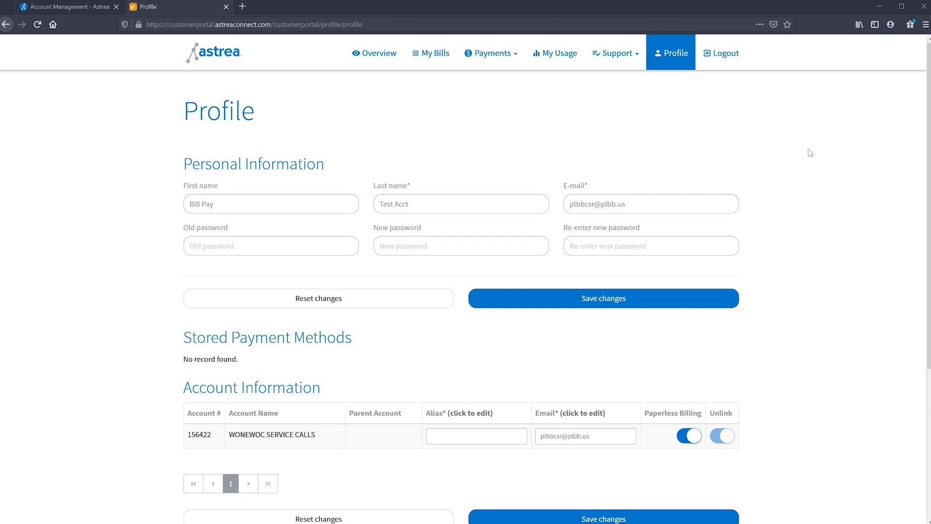
Step: Scroll down the Profile page to the empty Link Account form
scroll(805, 167, "down", 5)
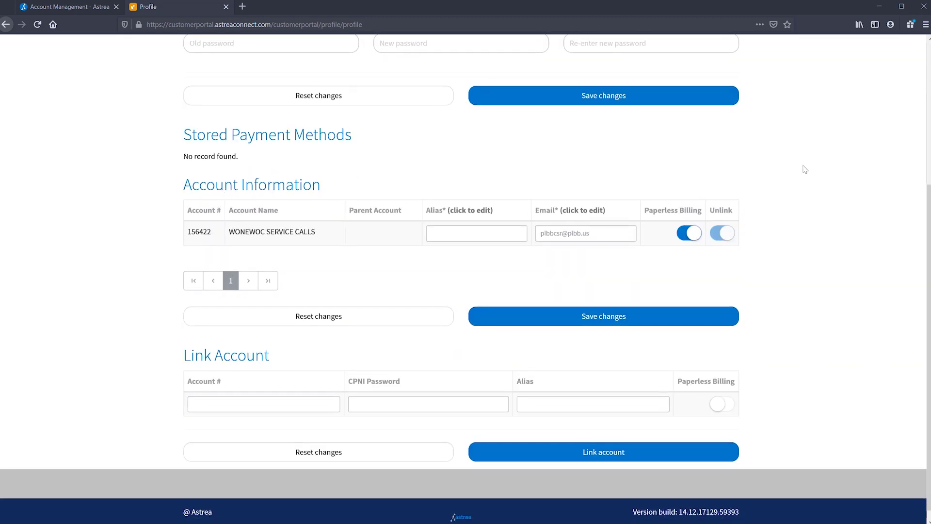